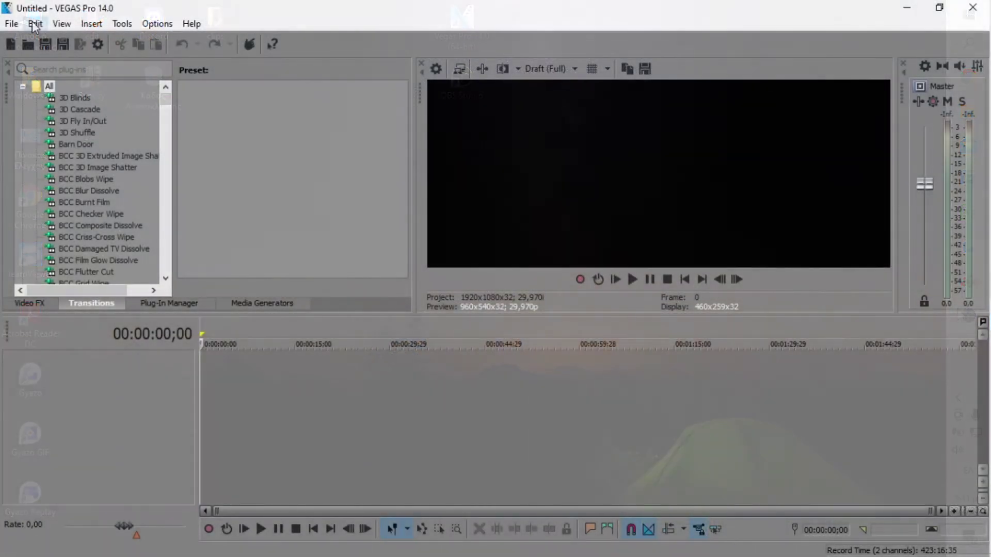
# Open the first Call of Duty gameplay video onto the timeline and zoom in on it.
pyautogui.click(12, 24)
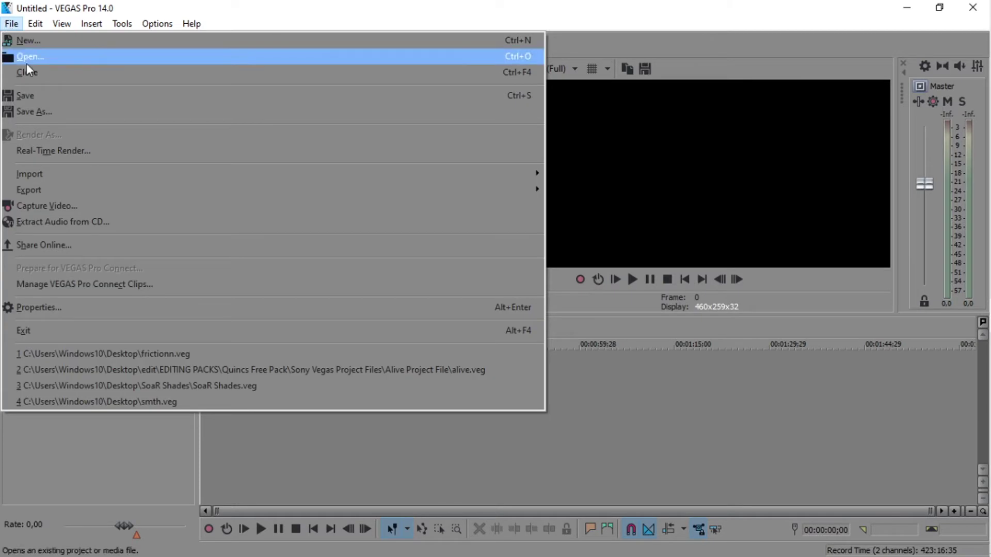
pyautogui.click(26, 62)
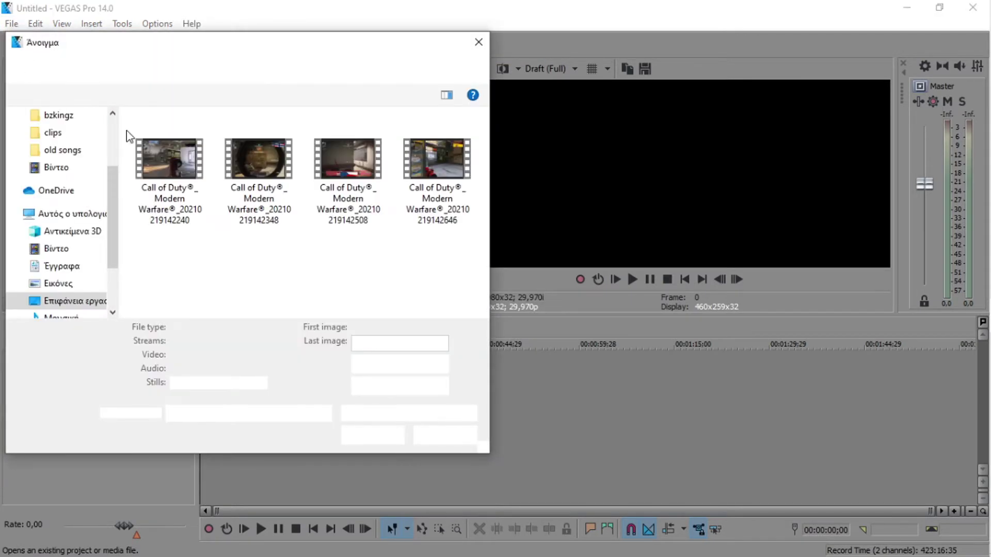
pyautogui.click(165, 157)
pyautogui.click(357, 439)
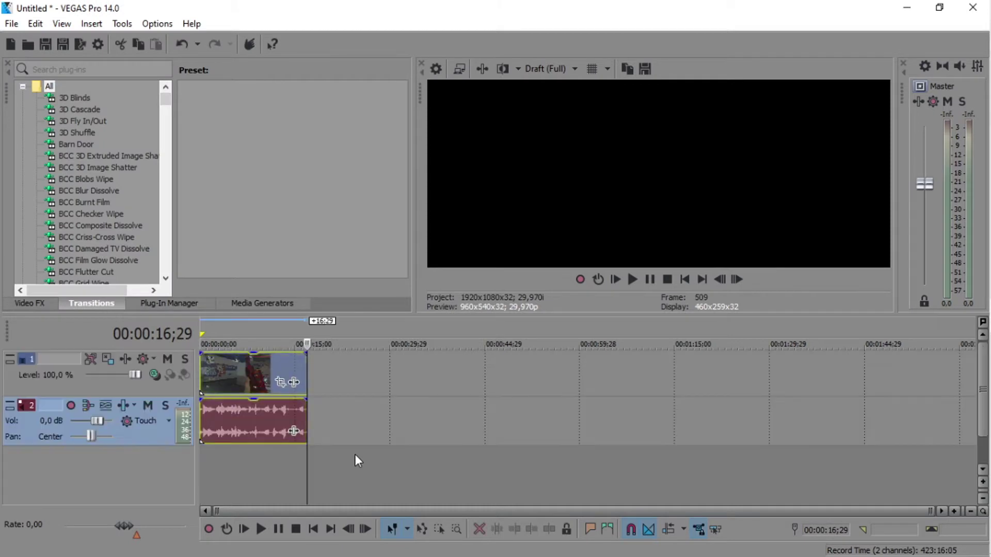
pyautogui.scroll(2, 355, 454)
pyautogui.scroll(2, 355, 454)
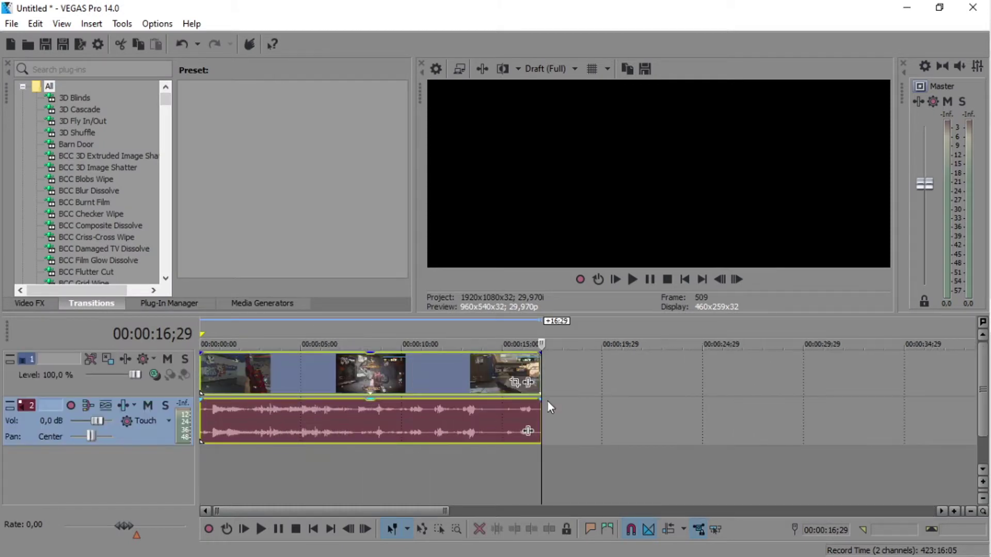
# Open the clip's Event FX plug-in chooser, go to the FX root folder, and create a new folder.
pyautogui.click(528, 383)
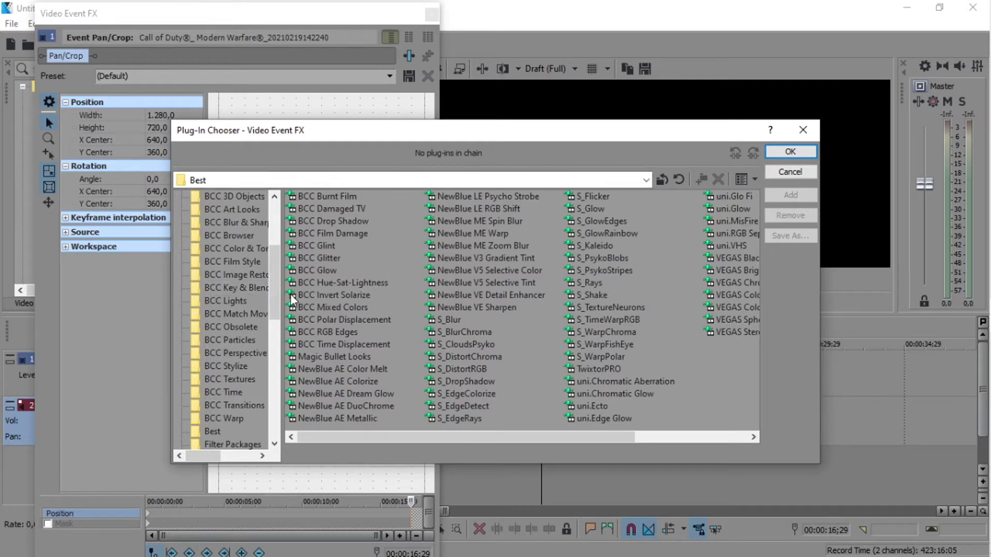
pyautogui.scroll(-4, 277, 329)
pyautogui.scroll(7, 277, 329)
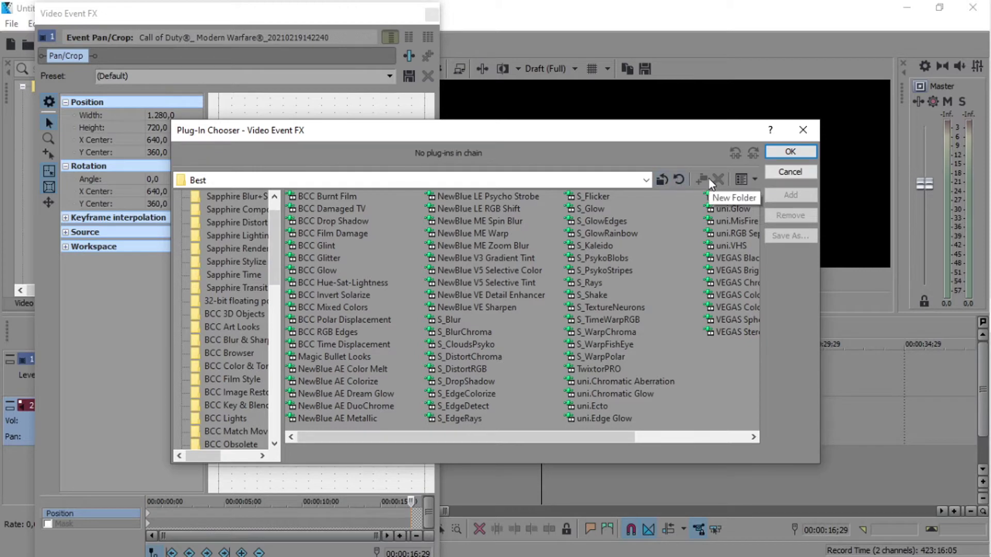
pyautogui.scroll(2, 227, 273)
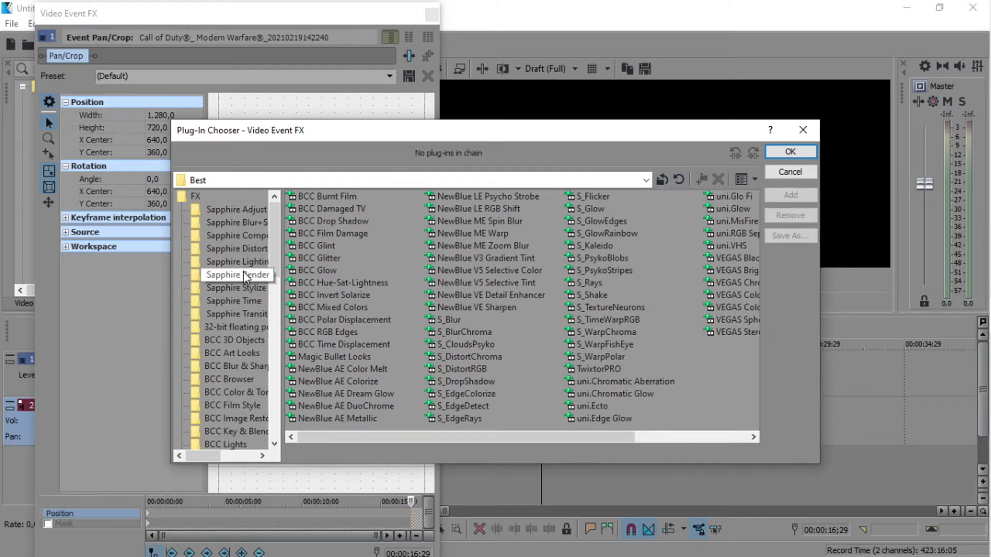
pyautogui.click(197, 197)
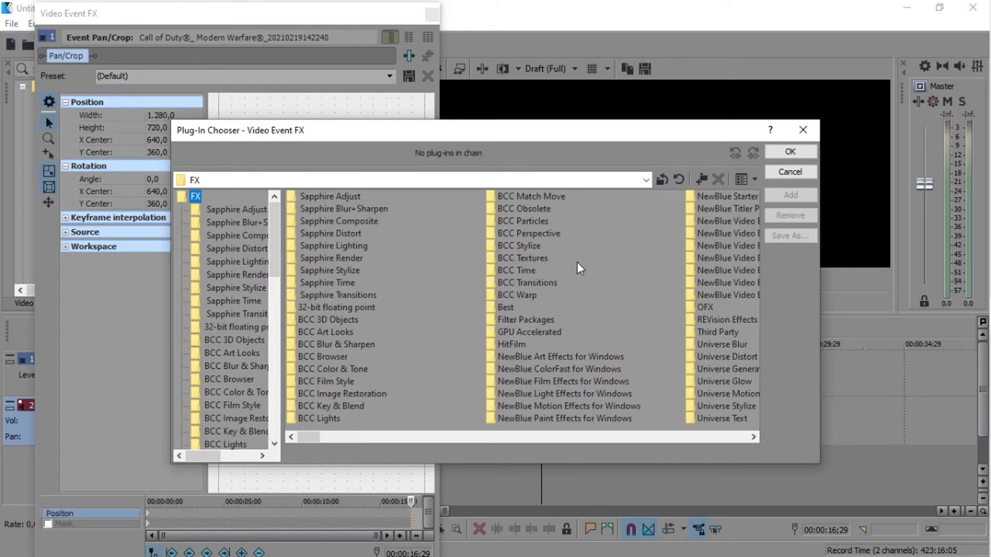
pyautogui.click(702, 179)
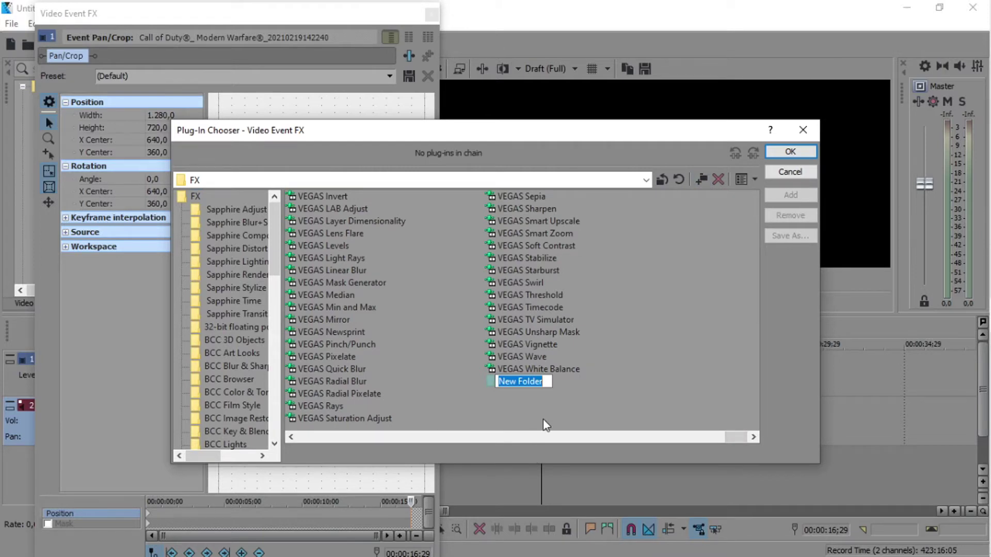
# Name the new FX folder 'whatever', fixing a mistyped first attempt, and open it.
pyautogui.write('ςηατεωερ')
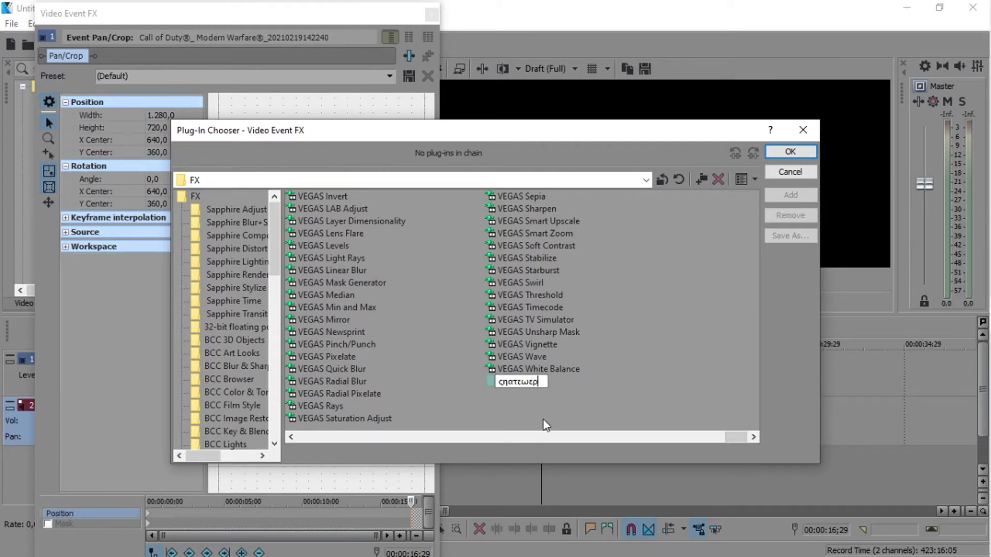
pyautogui.press('BackSpace')
pyautogui.press('BackSpace')
pyautogui.press('BackSpace')
pyautogui.press('BackSpace')
pyautogui.press('BackSpace')
pyautogui.press('BackSpace')
pyautogui.press('BackSpace')
pyautogui.write('whatever')
pyautogui.press('Return')
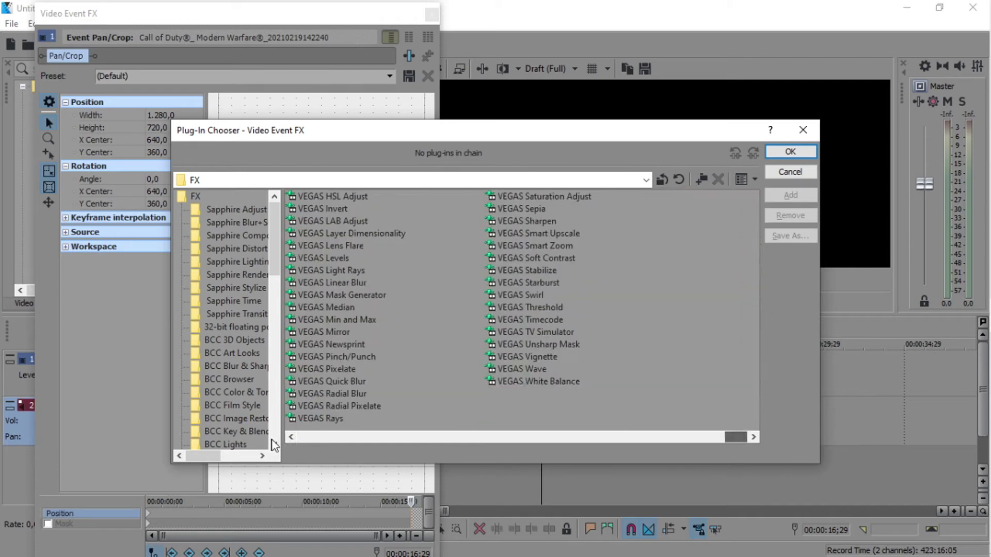
pyautogui.scroll(-15, 209, 406)
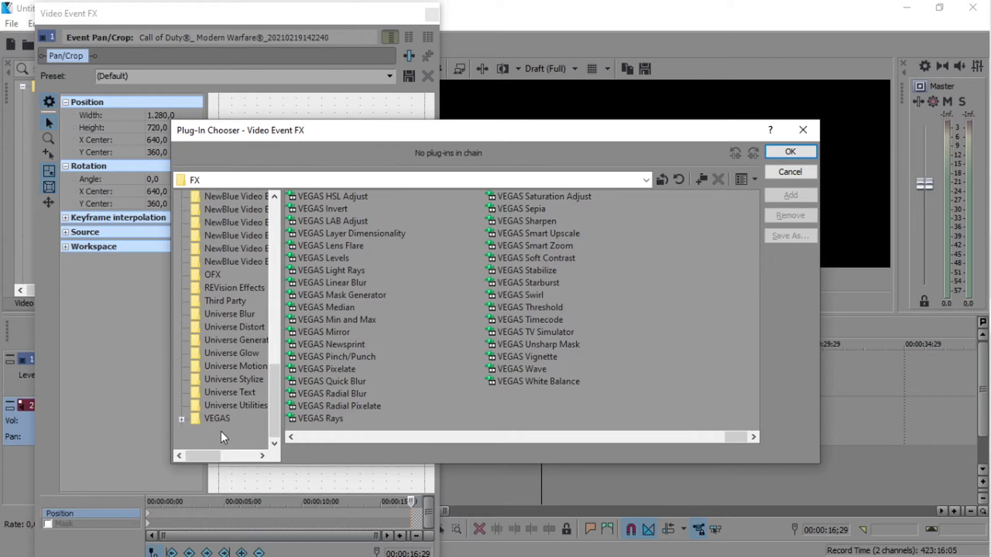
pyautogui.click(222, 432)
# Select BCC Alpha Spotlight, Blobs Wipe, Bulge and Cartoon Look in the effects list.
pyautogui.scroll(12, 249, 395)
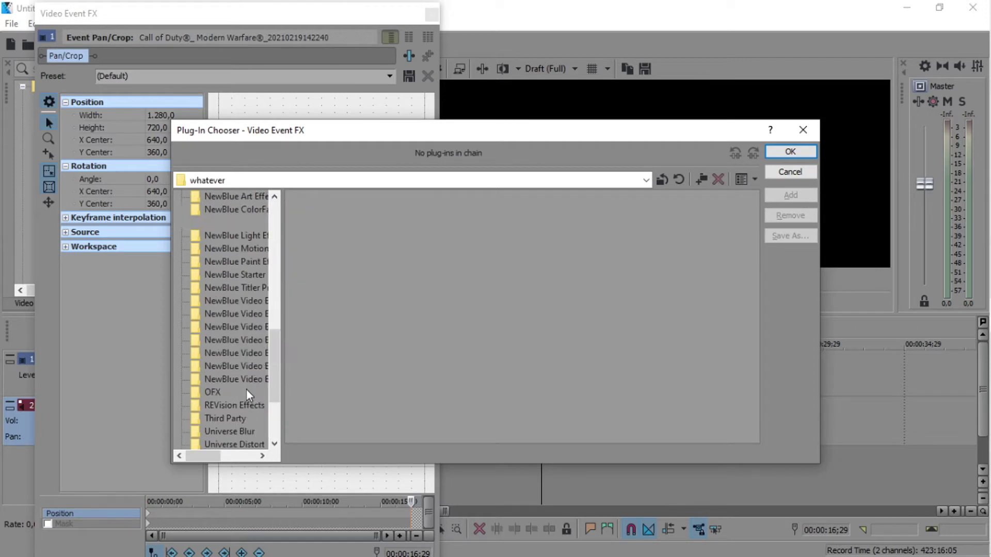
pyautogui.scroll(1, 249, 395)
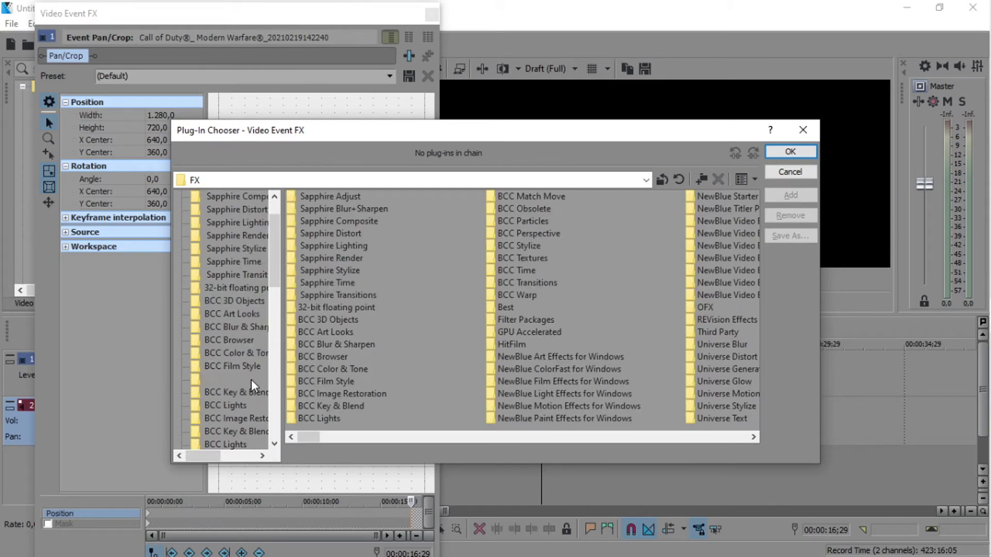
pyautogui.scroll(-12, 251, 379)
pyautogui.scroll(-3, 403, 359)
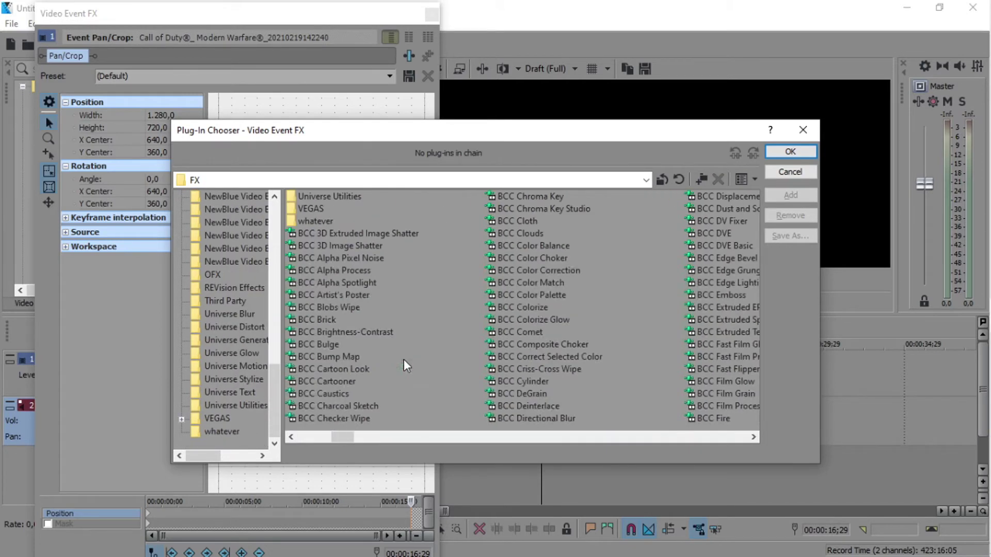
pyautogui.click(355, 282)
pyautogui.keyDown('ctrl'); pyautogui.click(343, 309); pyautogui.keyUp('ctrl')
pyautogui.keyDown('ctrl'); pyautogui.click(340, 345); pyautogui.keyUp('ctrl')
pyautogui.keyDown('ctrl'); pyautogui.click(342, 369); pyautogui.keyUp('ctrl')
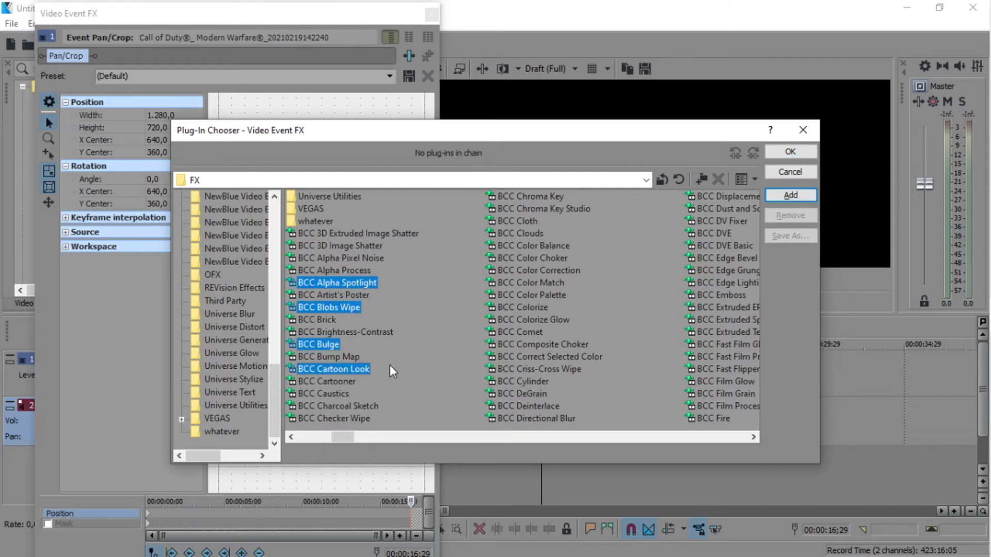
# Add BCC Colorize Glow, Color Correction, Cloth, DVE Basic and Extruded Spline, then drag all nine into 'whatever'.
pyautogui.keyDown('ctrl'); pyautogui.click(534, 320); pyautogui.keyUp('ctrl')
pyautogui.keyDown('ctrl'); pyautogui.click(536, 271); pyautogui.keyUp('ctrl')
pyautogui.keyDown('ctrl'); pyautogui.click(537, 221); pyautogui.keyUp('ctrl')
pyautogui.keyDown('ctrl'); pyautogui.click(720, 246); pyautogui.keyUp('ctrl')
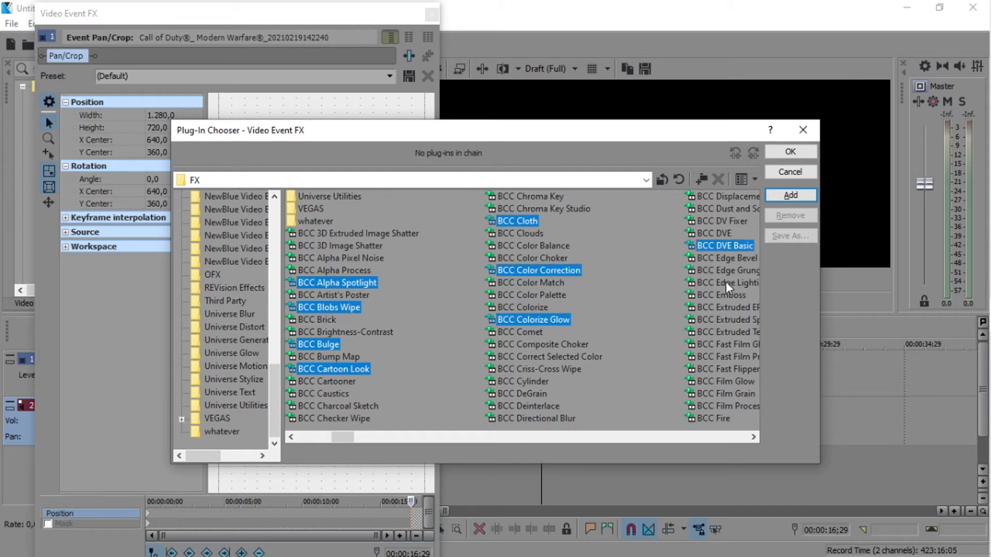
pyautogui.keyDown('ctrl'); pyautogui.click(721, 321); pyautogui.keyUp('ctrl')
pyautogui.moveTo(508, 228); pyautogui.dragTo(229, 438)
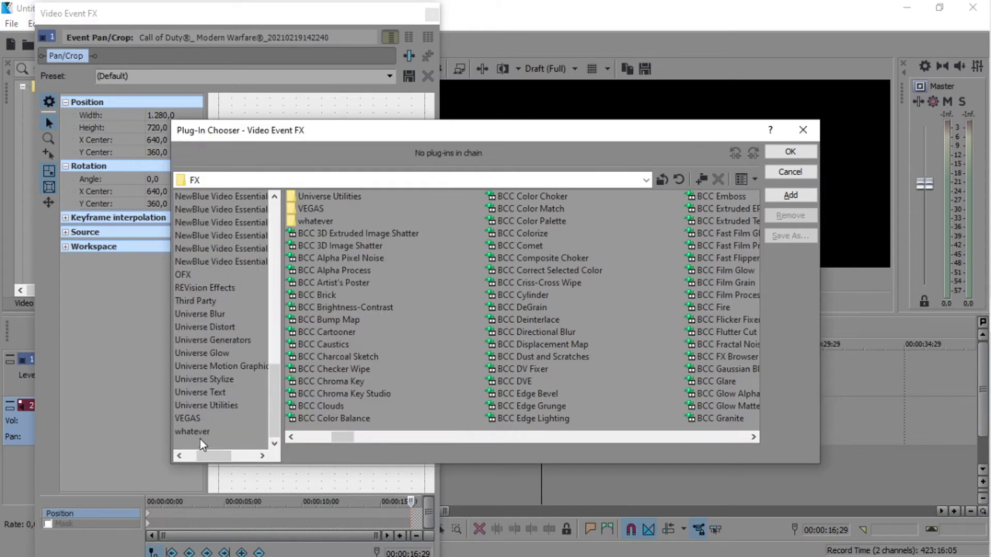
# Open the 'whatever' folder to check its BCC effects, then cancel the chooser.
pyautogui.click(179, 456)
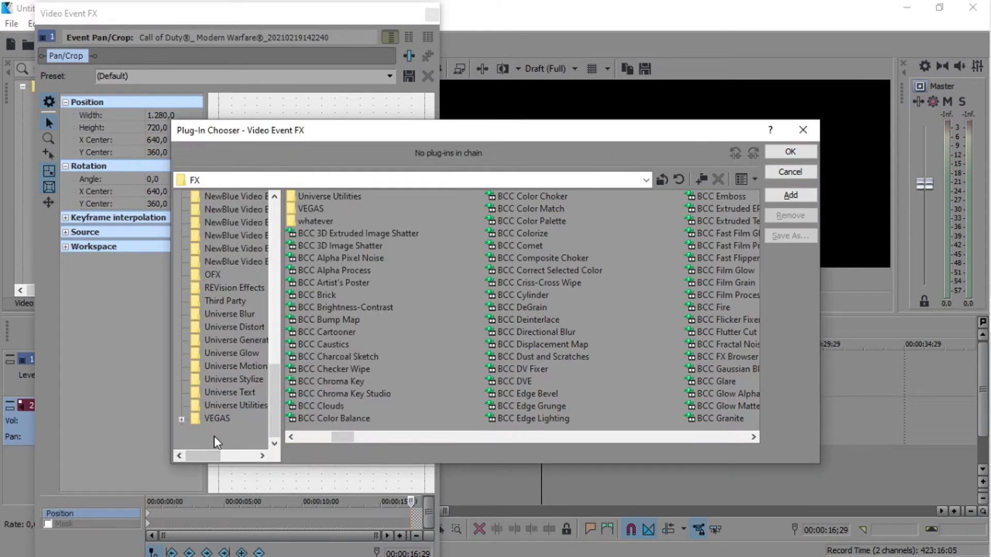
pyautogui.click(216, 433)
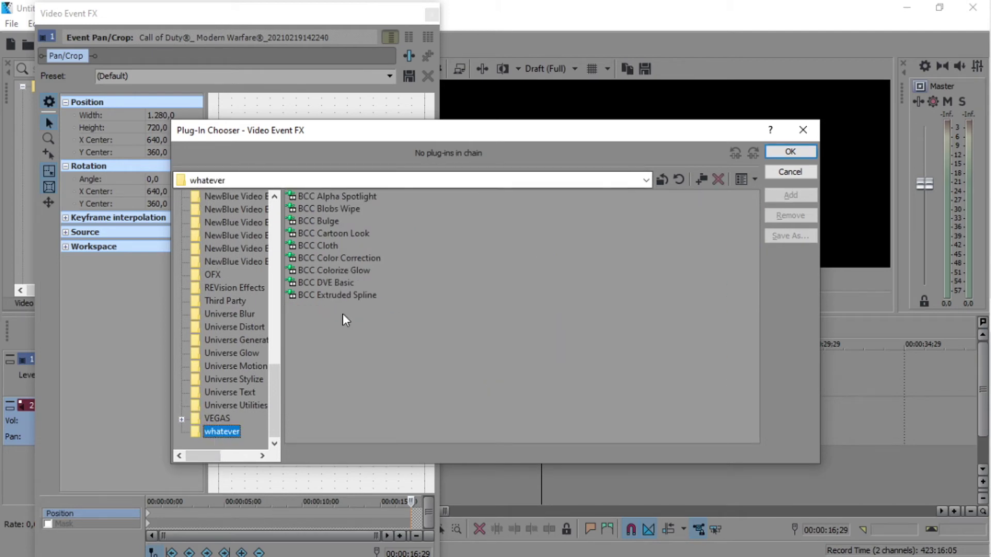
pyautogui.moveTo(344, 314); pyautogui.dragTo(350, 225)
pyautogui.click(382, 253)
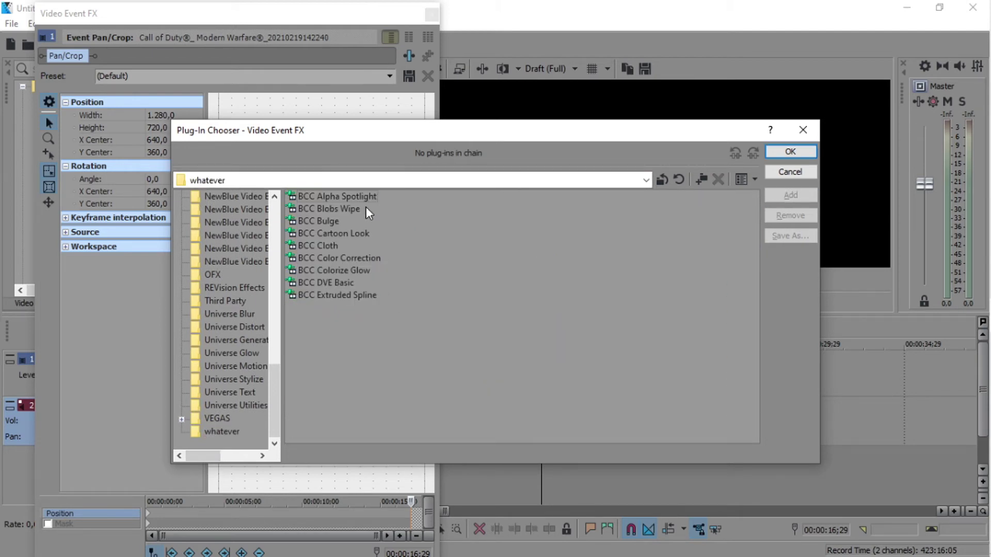
pyautogui.click(790, 172)
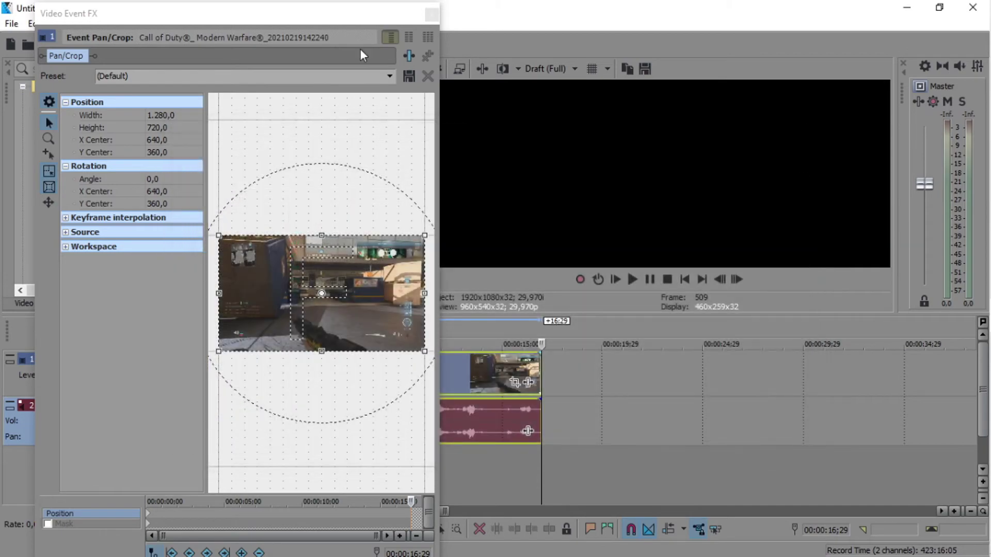
# Glance at OBS, minimize it, and close VEGAS's Video Event FX window.
pyautogui.hotkey('alt', 'Tab')
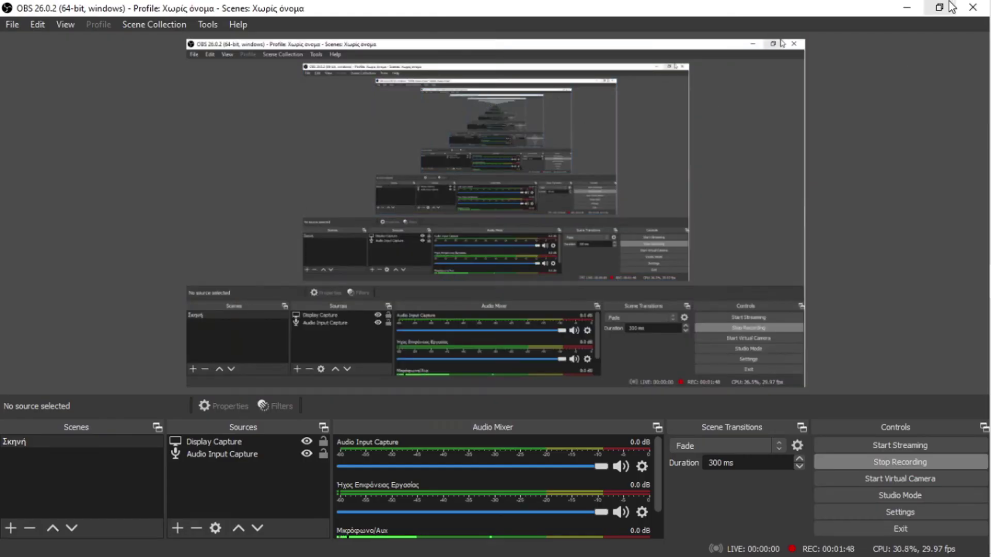
pyautogui.click(906, 7)
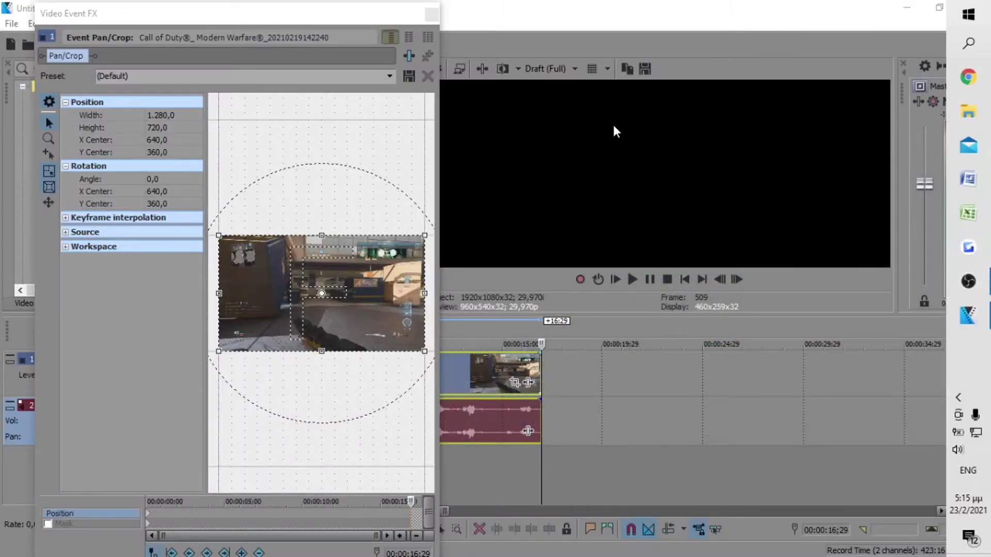
pyautogui.click(432, 11)
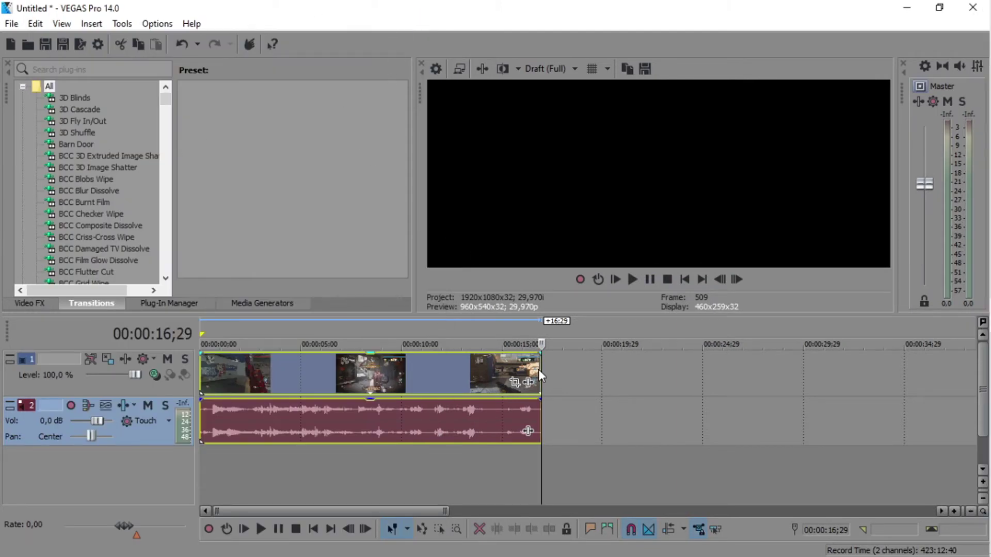
# Deselect the timeline events and add the Plug-In Manager window to the docking area from View > Window.
pyautogui.click(559, 376)
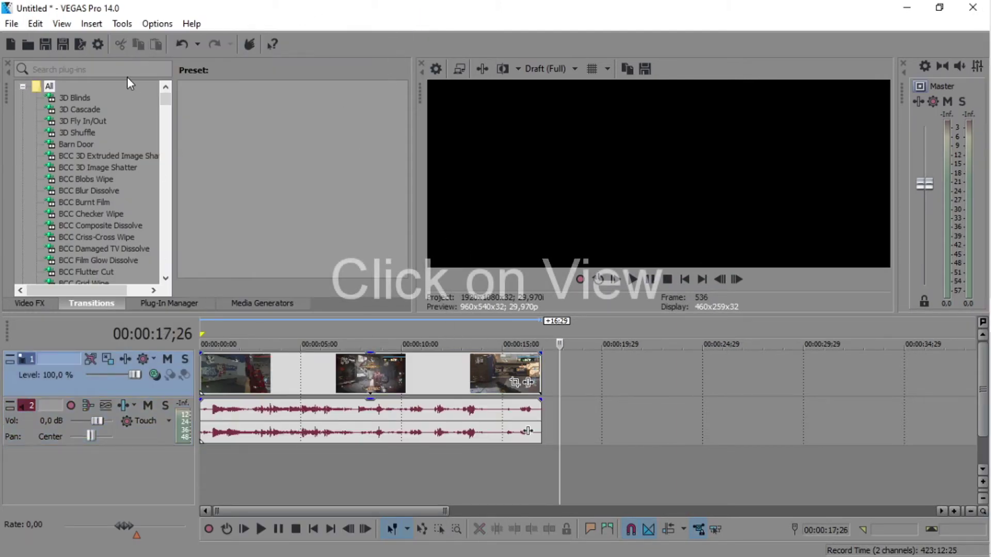
pyautogui.click(34, 24)
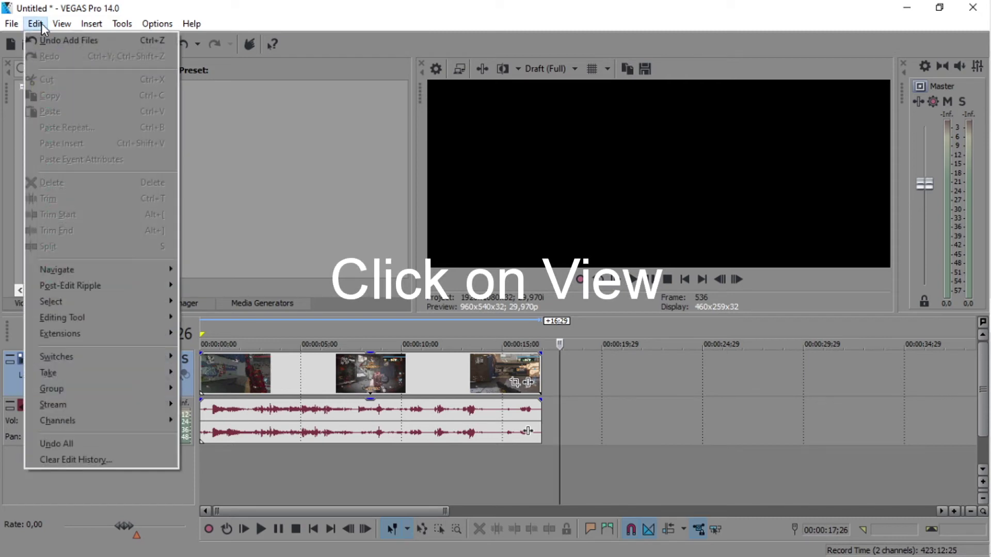
pyautogui.click(63, 23)
pyautogui.moveTo(97, 83)
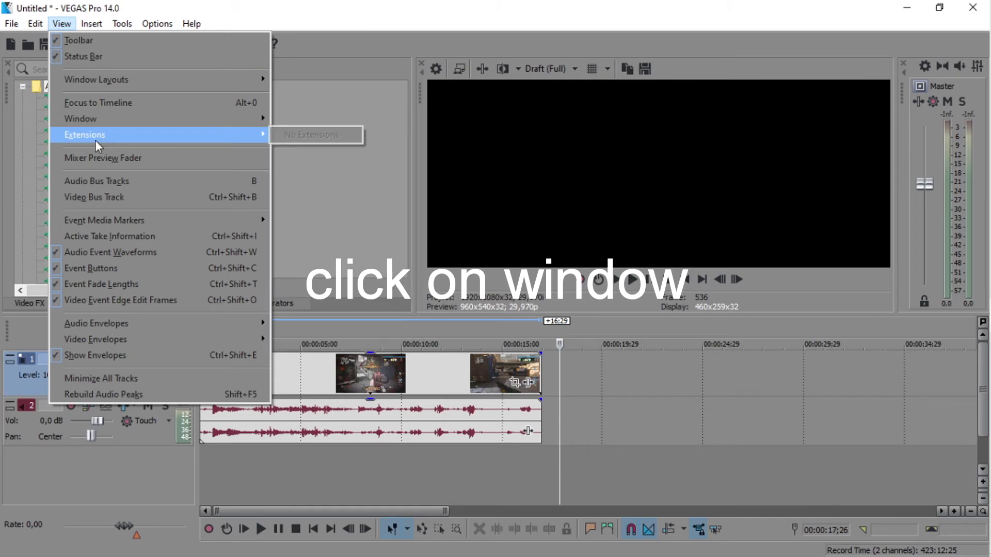
pyautogui.click(127, 117)
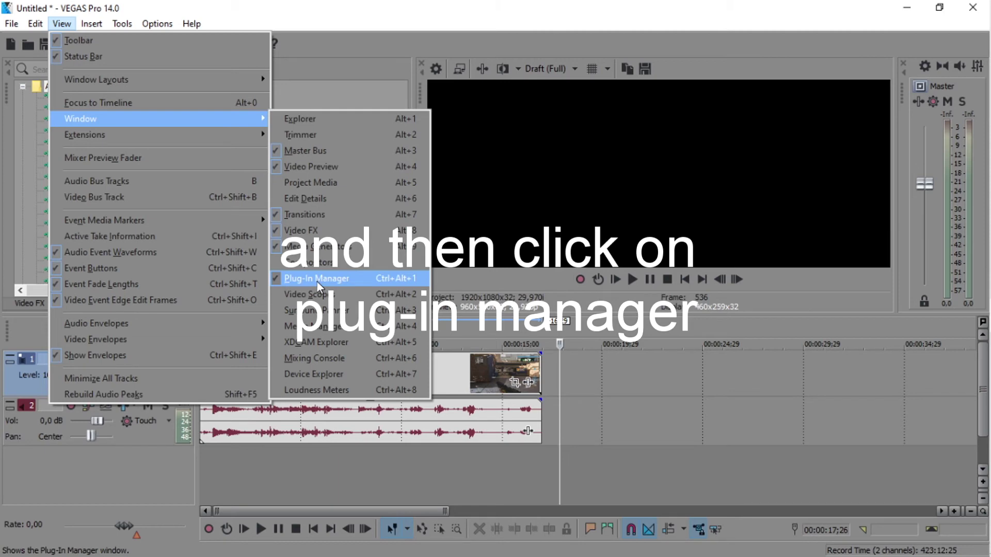
pyautogui.click(281, 279)
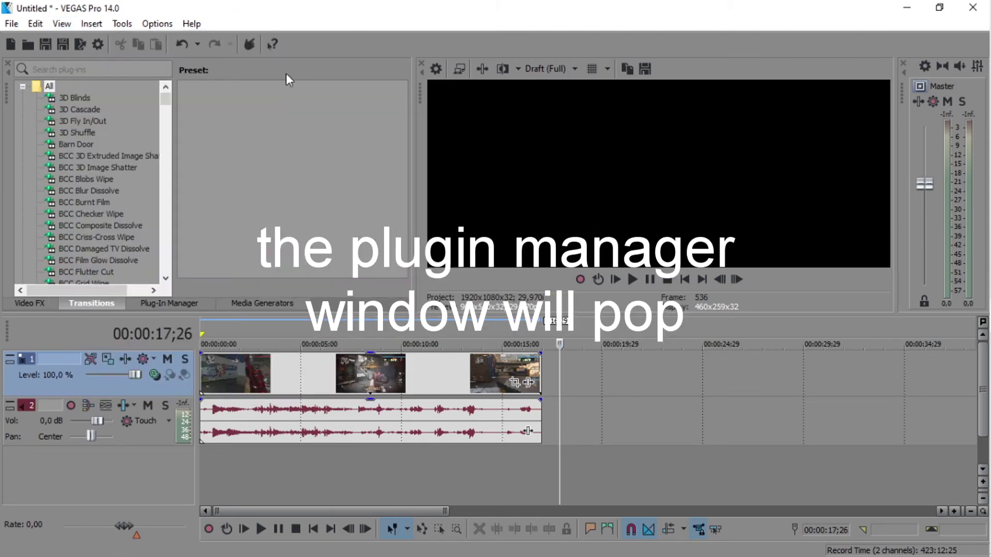
# Show the Plug-In Manager panel and move its tab to the first docked position.
pyautogui.click(156, 305)
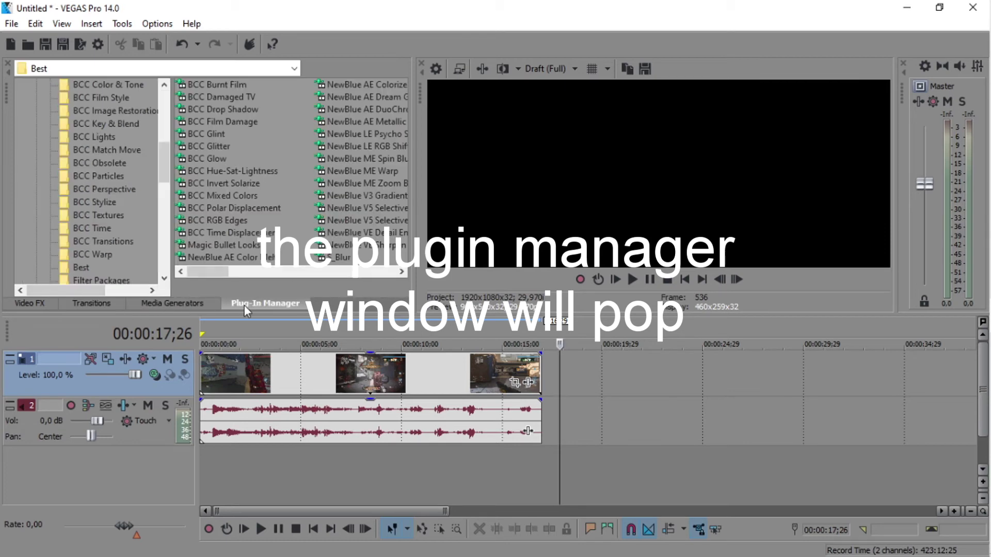
pyautogui.rightClick(683, 309)
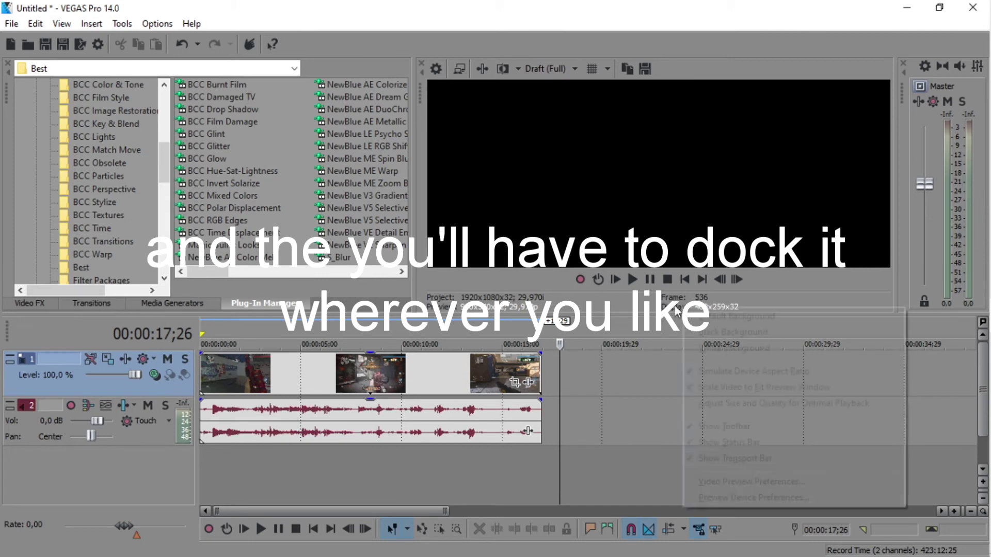
pyautogui.click(272, 309)
pyautogui.rightClick(501, 209)
pyautogui.click(272, 310)
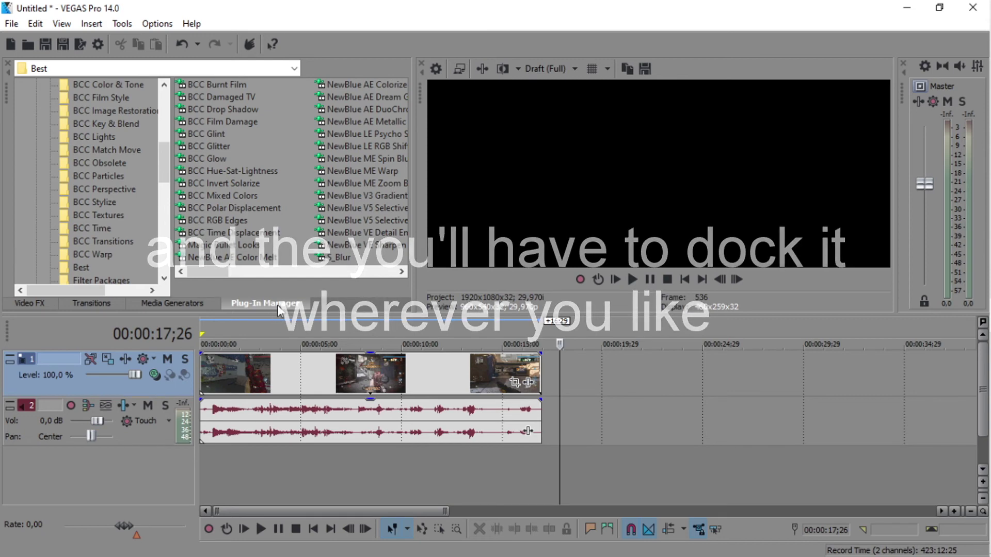
pyautogui.moveTo(266, 303); pyautogui.dragTo(84, 308)
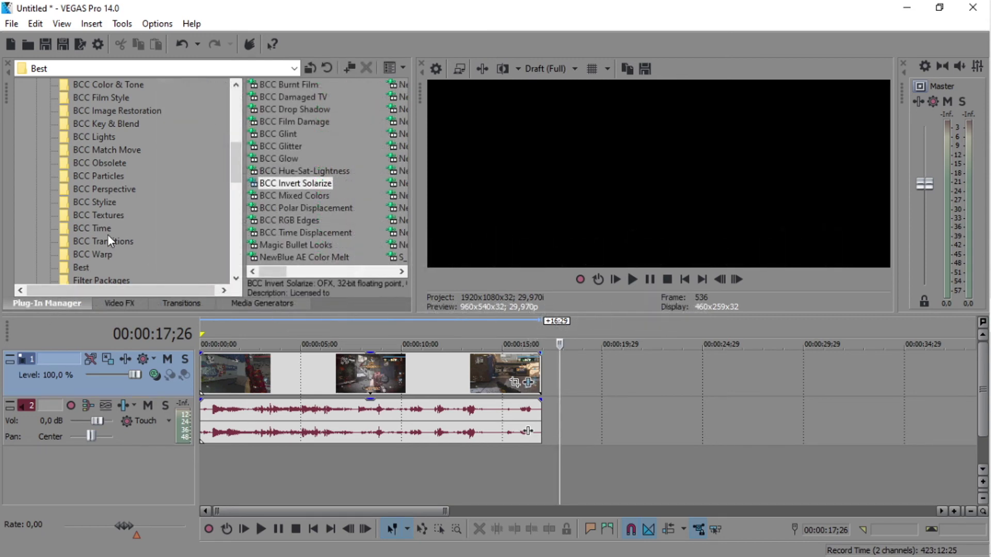
# Open the 'whatever' folder in the Plug-In Manager and narrow the folder tree.
pyautogui.scroll(6, 107, 235)
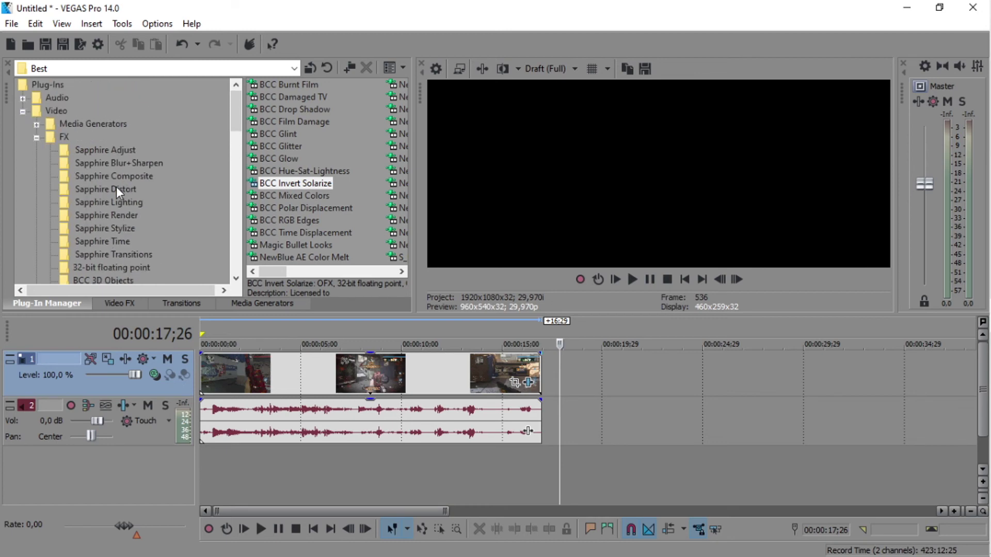
pyautogui.scroll(-12, 69, 143)
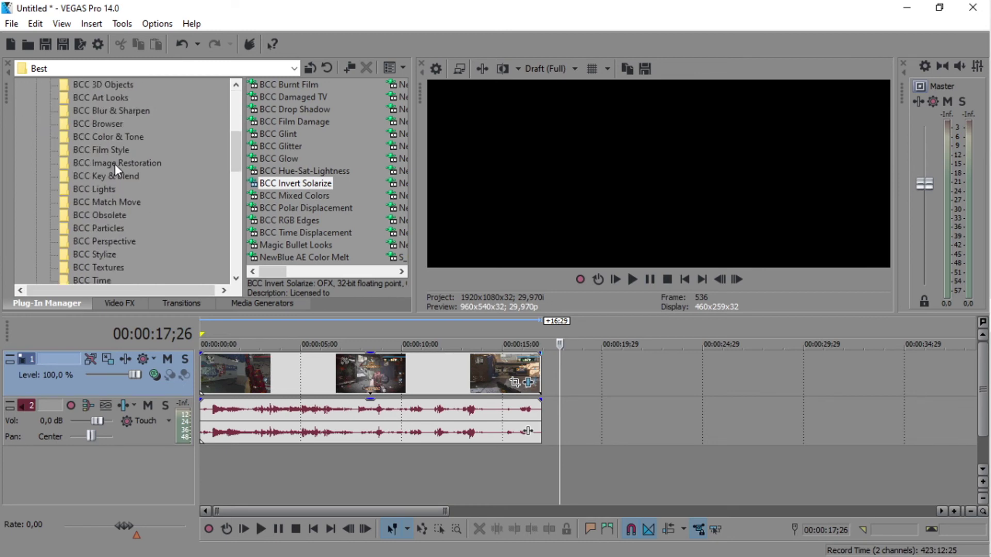
pyautogui.click(90, 242)
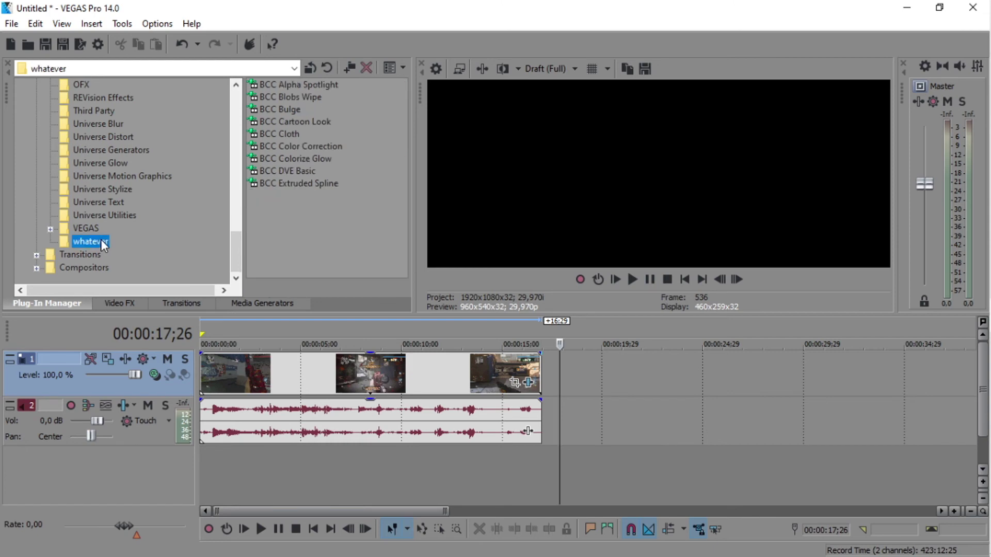
pyautogui.moveTo(243, 214); pyautogui.dragTo(146, 215)
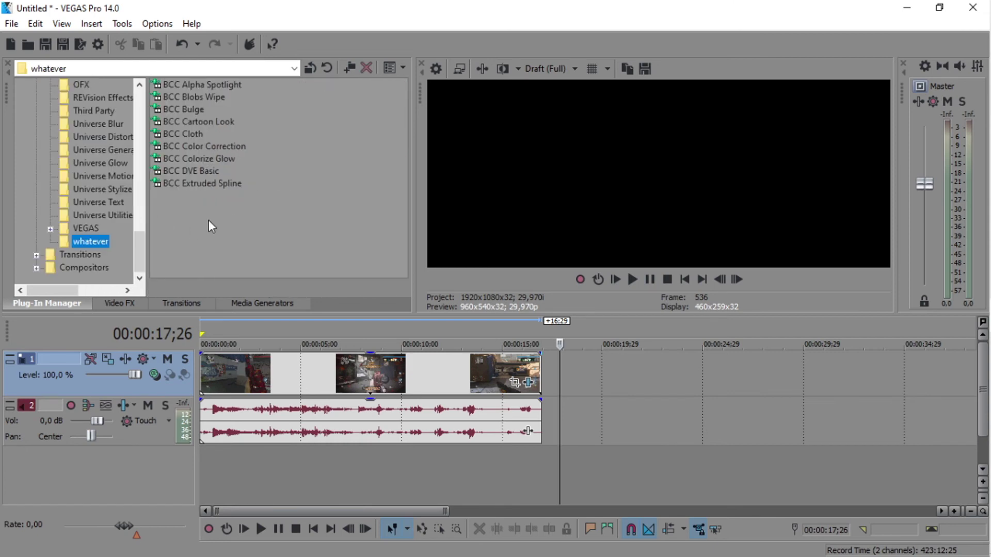
# Select the nine BCC effects in the list, then clear the selection.
pyautogui.moveTo(208, 220); pyautogui.dragTo(219, 82)
pyautogui.click(220, 187)
pyautogui.moveTo(197, 240); pyautogui.dragTo(230, 198)
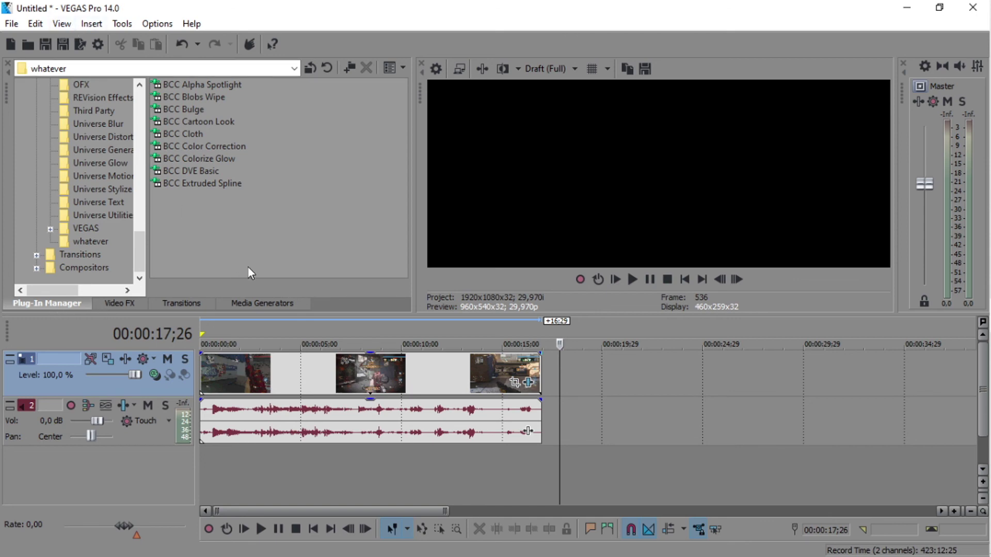
pyautogui.moveTo(212, 201); pyautogui.dragTo(155, 82)
pyautogui.click(253, 247)
pyautogui.scroll(5, 105, 236)
pyautogui.moveTo(986, 290)
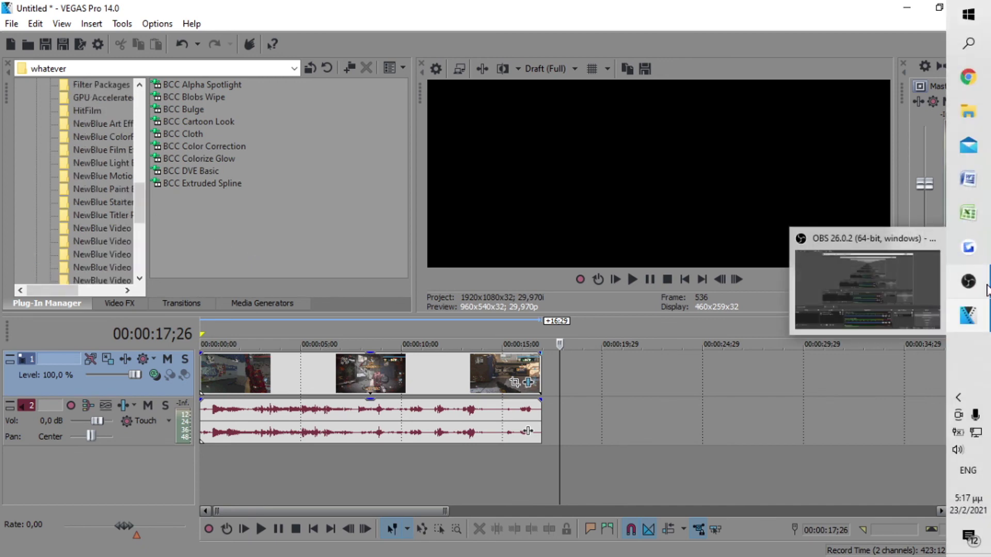